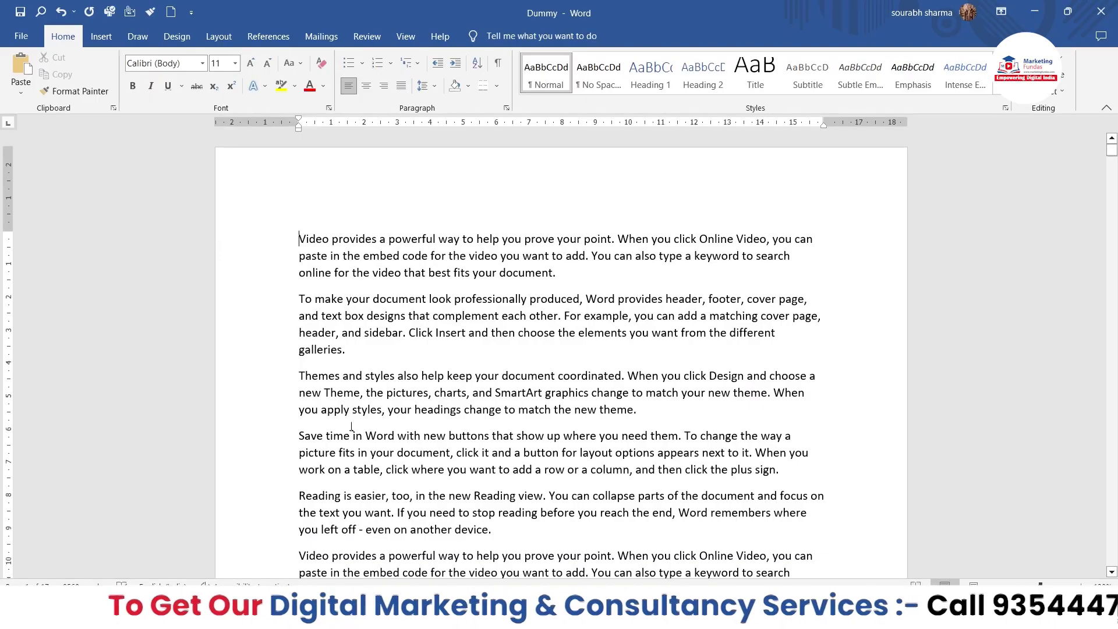
scroll(528, 454, down, 10)
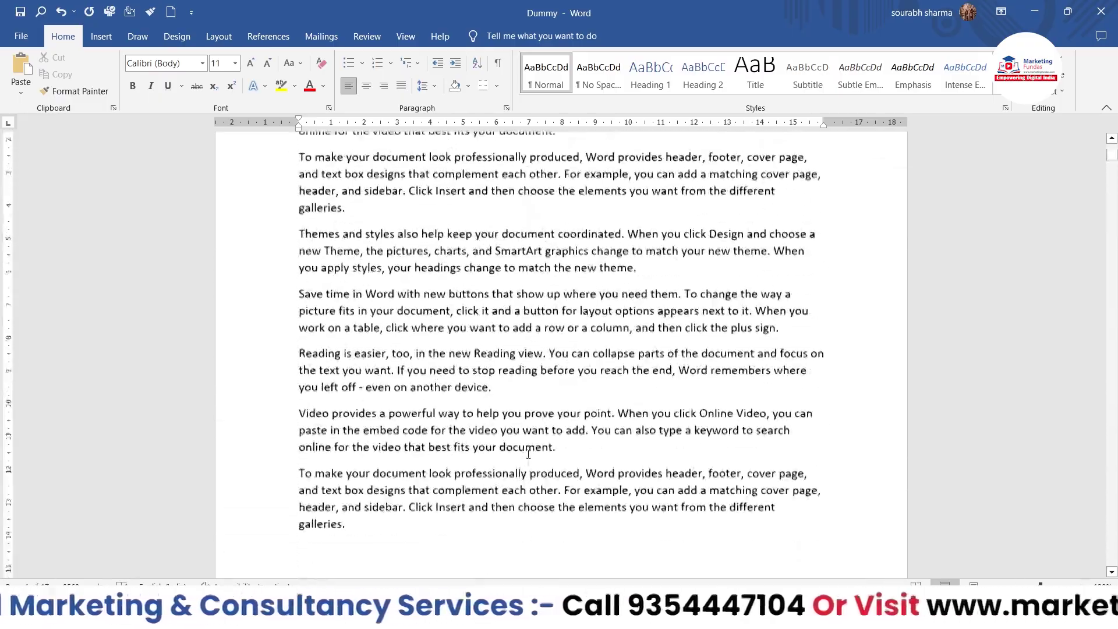
key(ctrl+Home)
scroll(529, 454, down, 10)
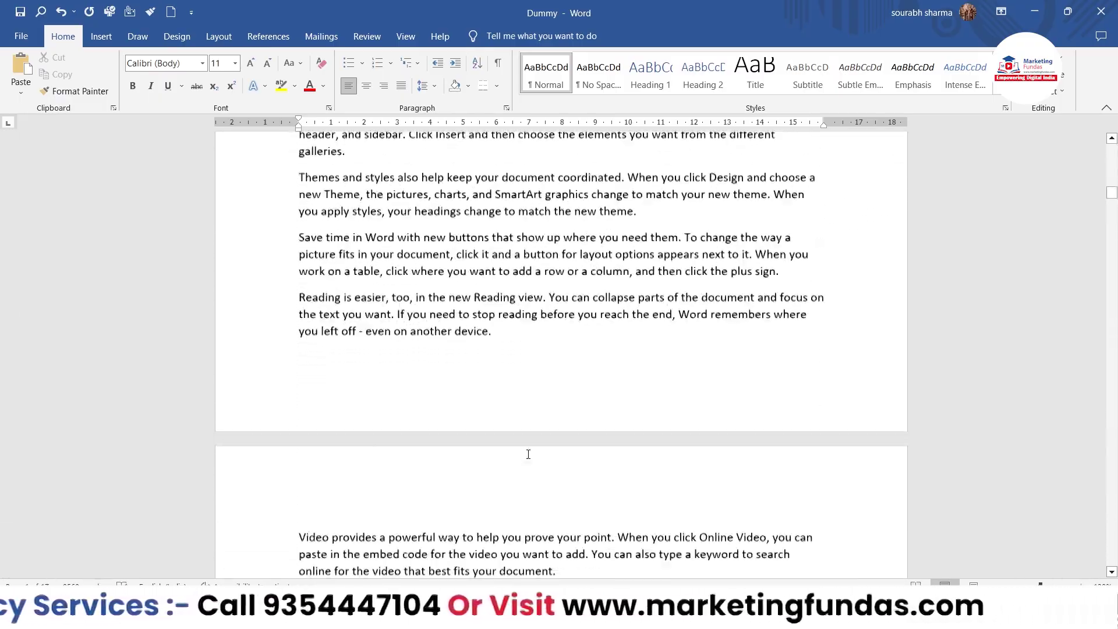
key(ctrl+Page_Down)
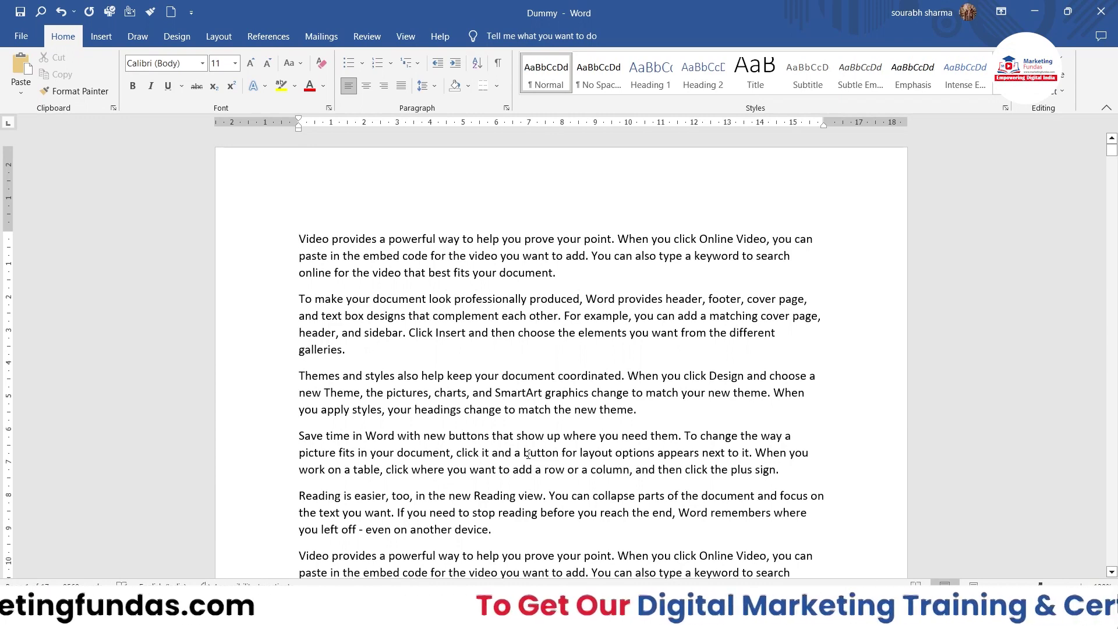
- Insert WordArt in the blue-fill, white-outline, blue hard-shadow style (Accent color 5) with the text "What is SEO?"
click(103, 37)
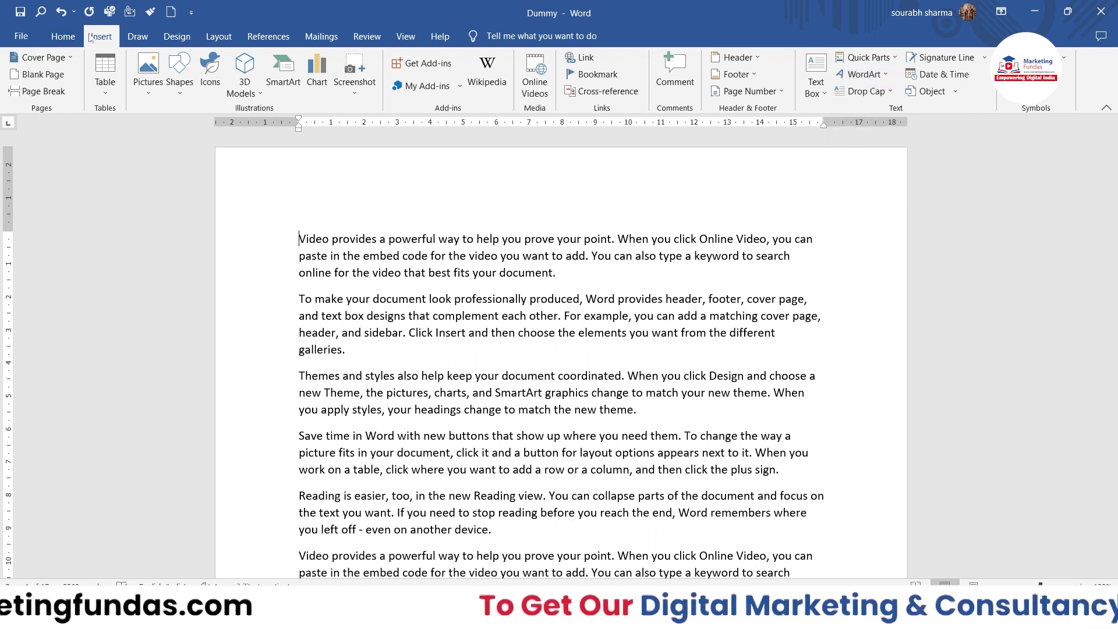
click(859, 78)
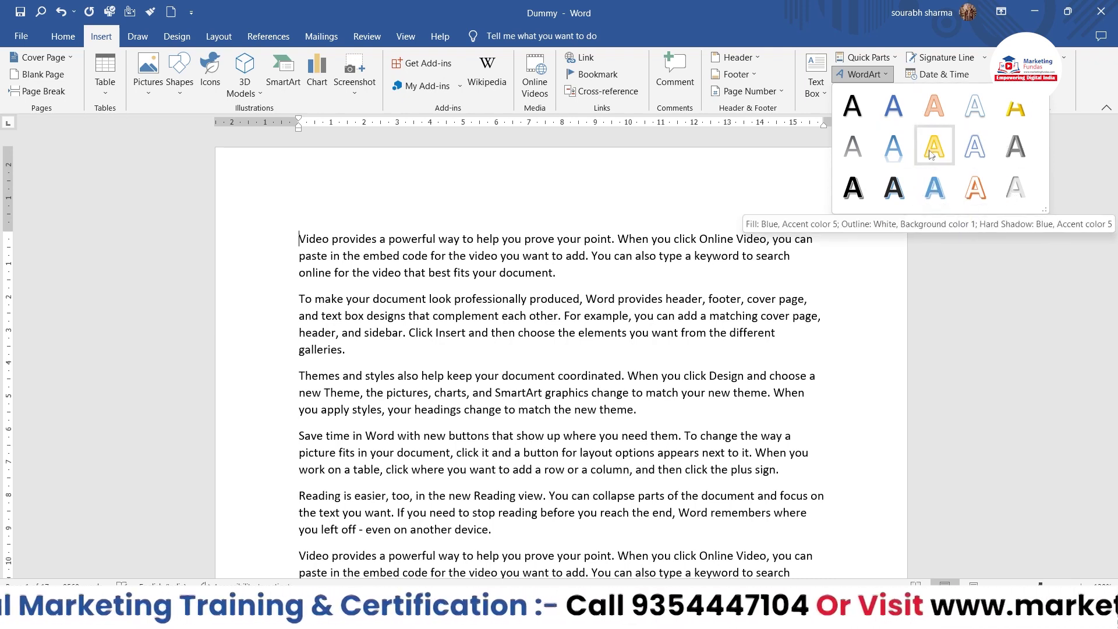
click(934, 189)
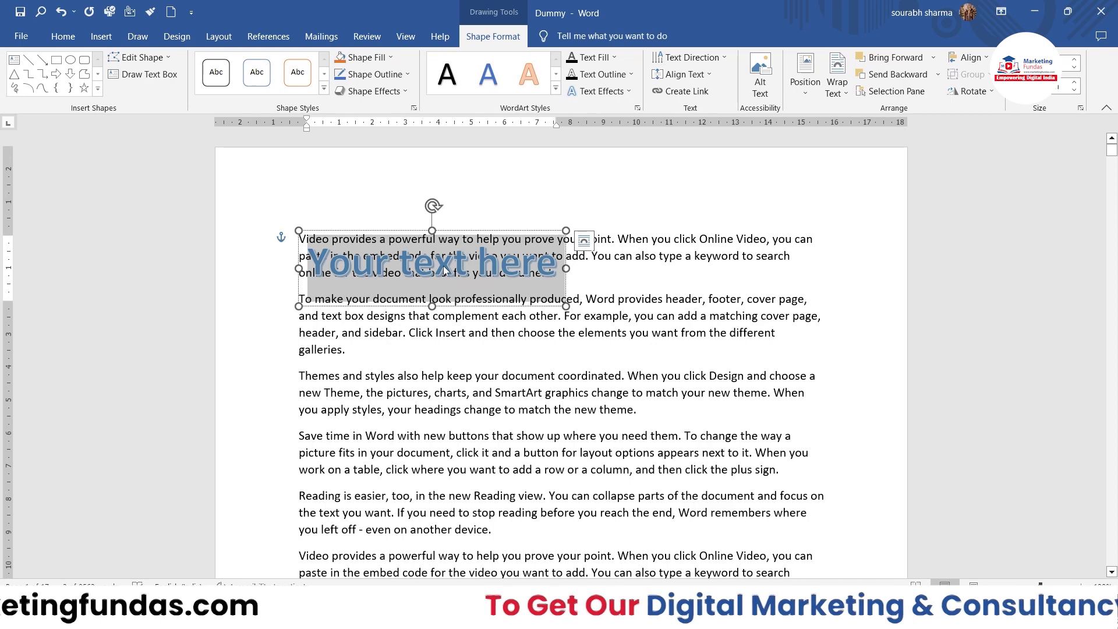
mouse_move(445, 271)
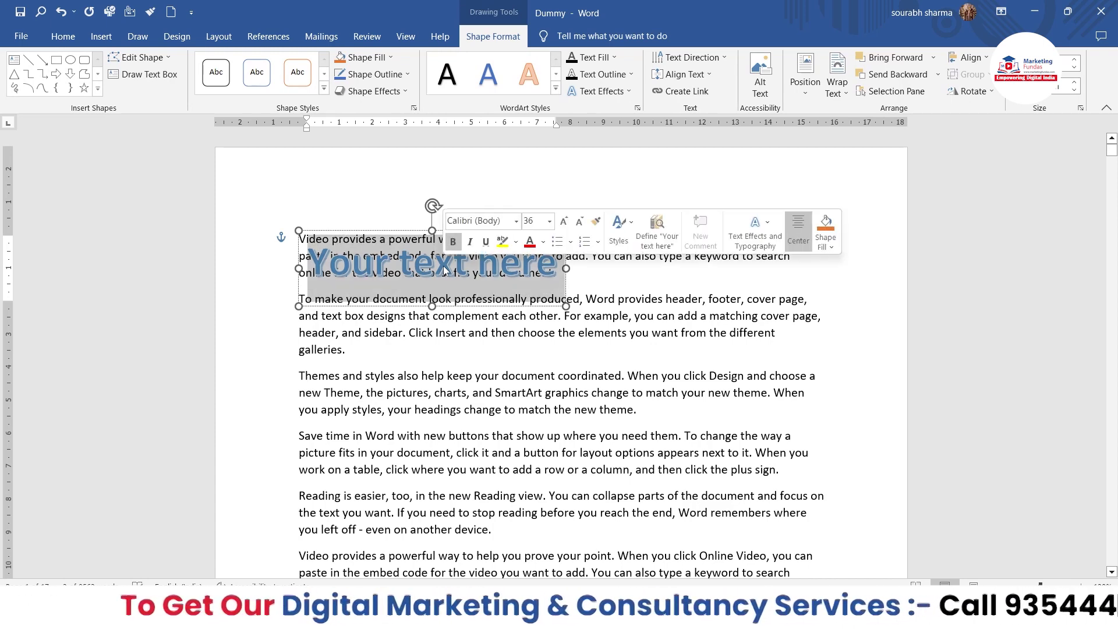
text(Wha)
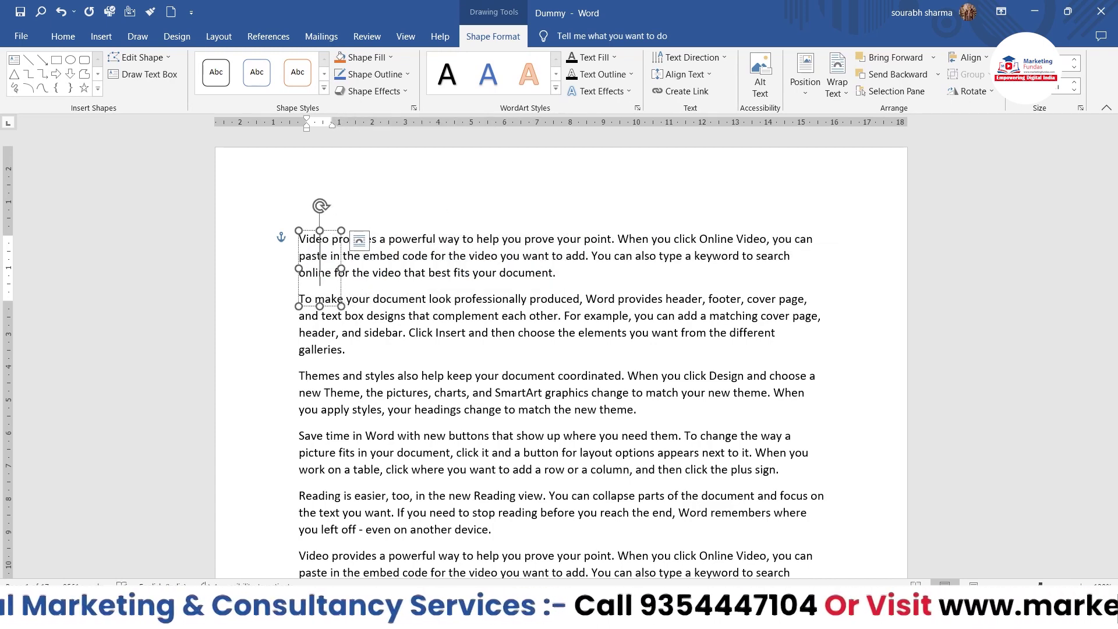
text(t is S)
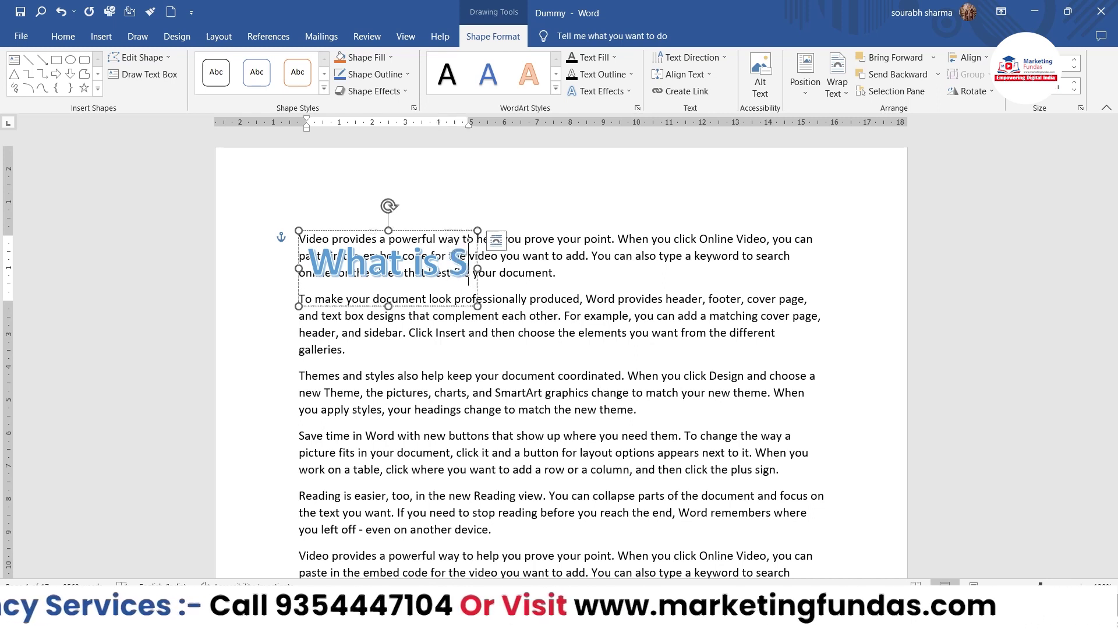
text(EO?)
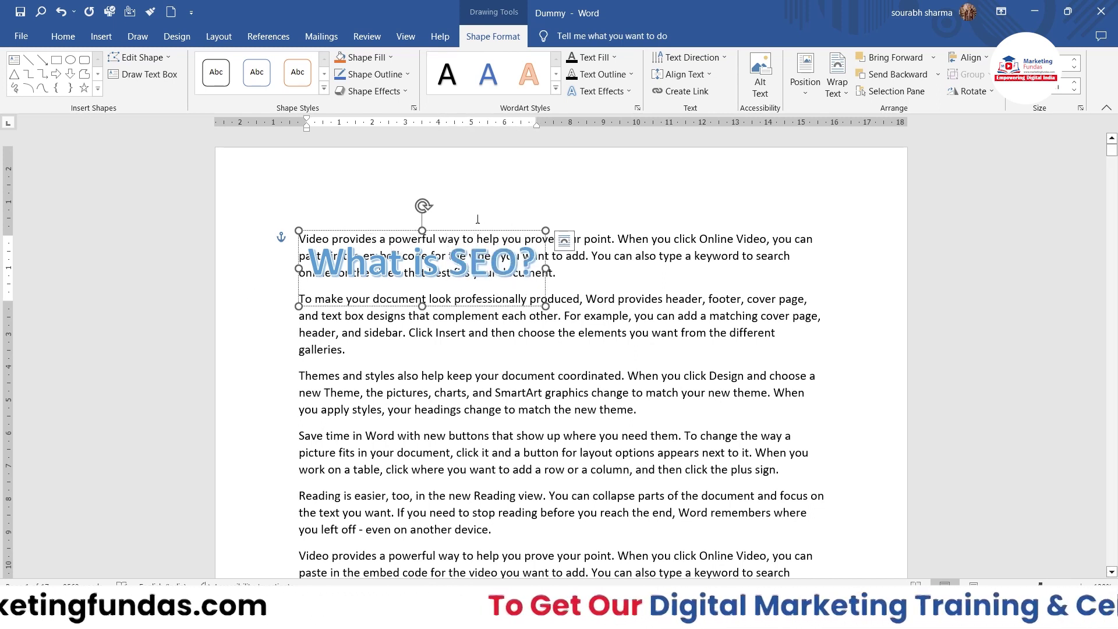
- Move the "What is SEO?" WordArt into the top margin, roughly centred above the first paragraph, and deselect it
drag(432, 231, 726, 225)
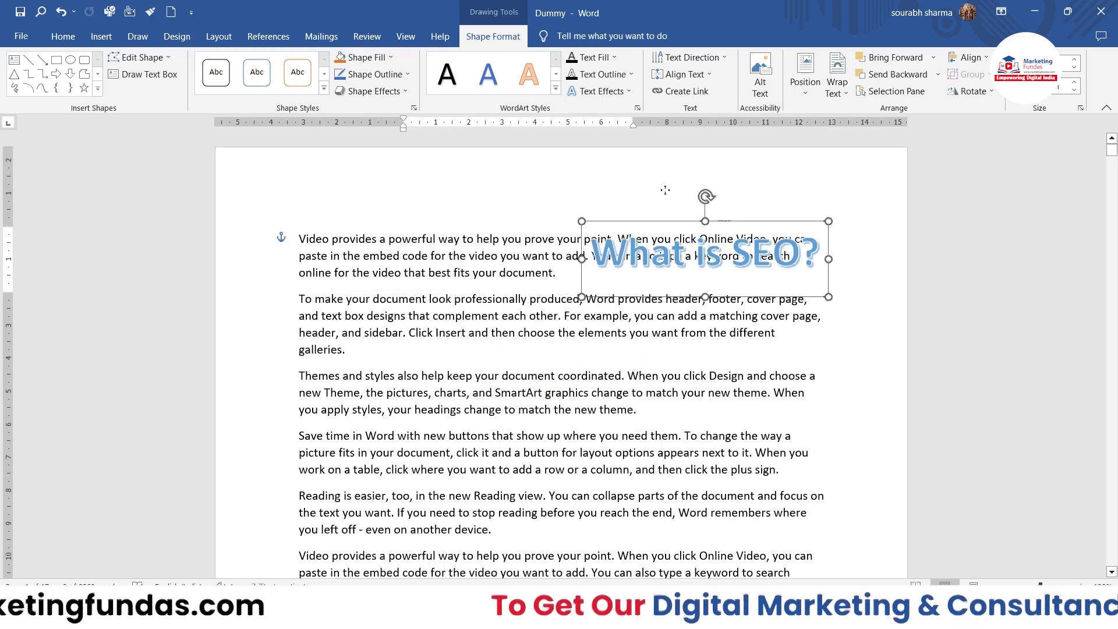
drag(665, 189, 585, 188)
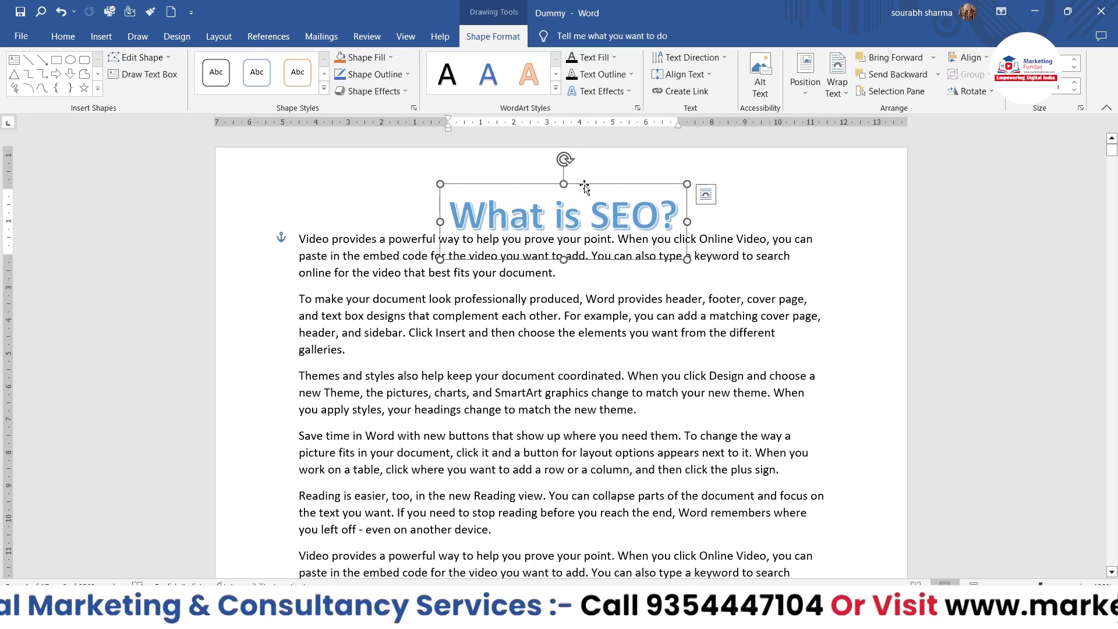
drag(585, 186, 513, 207)
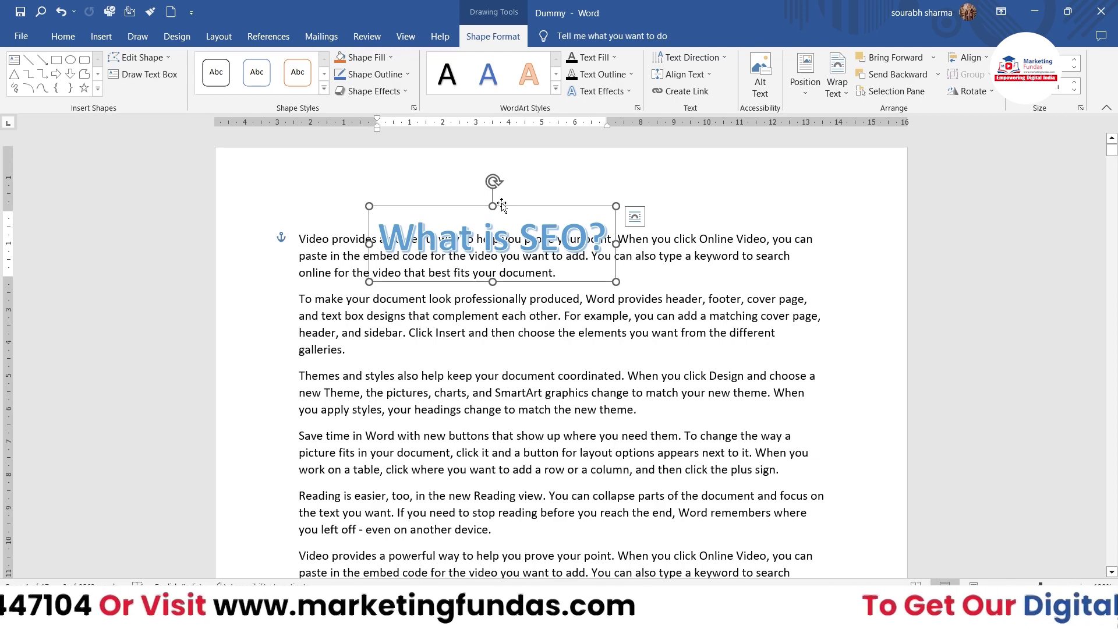
drag(502, 205, 558, 170)
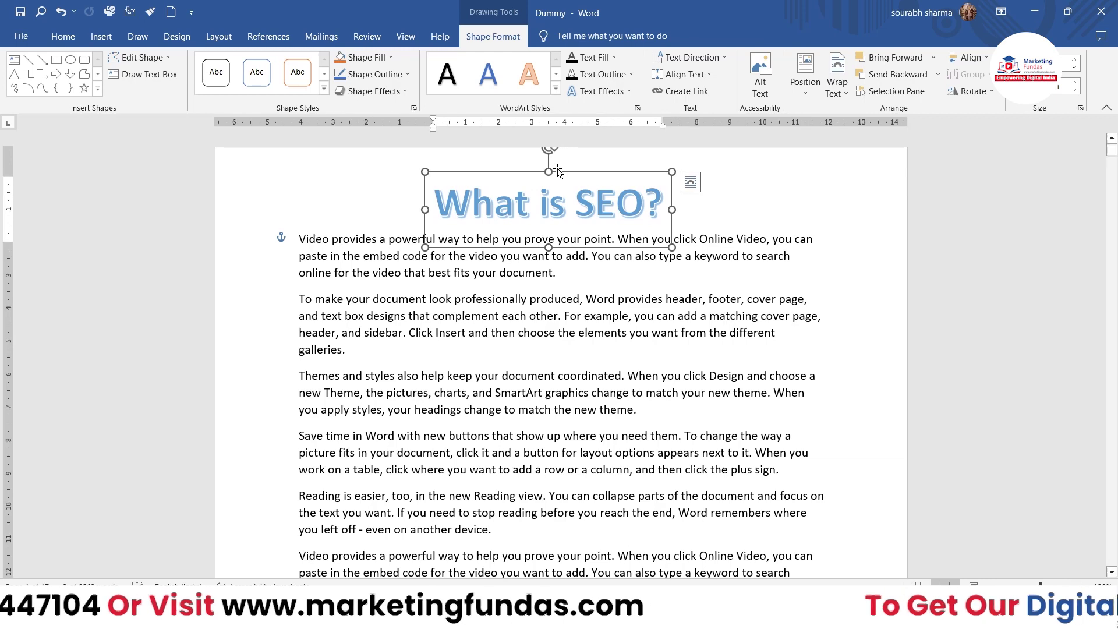
click(516, 402)
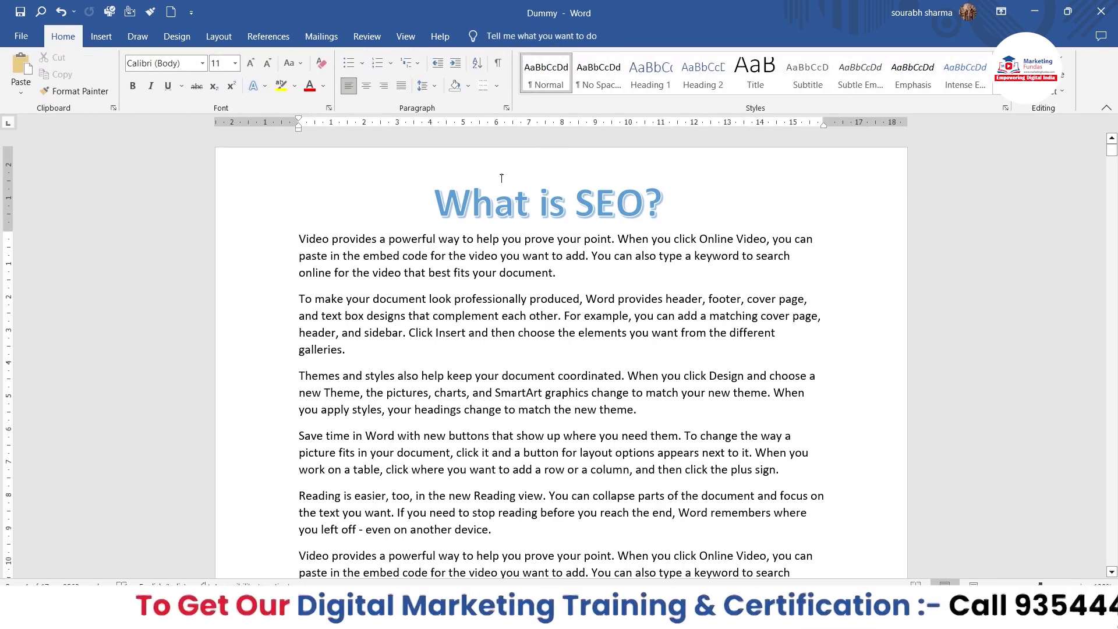
- Apply the white-filled, orange-outlined hard-shadow WordArt style to the whole "What is SEO?" text
click(561, 204)
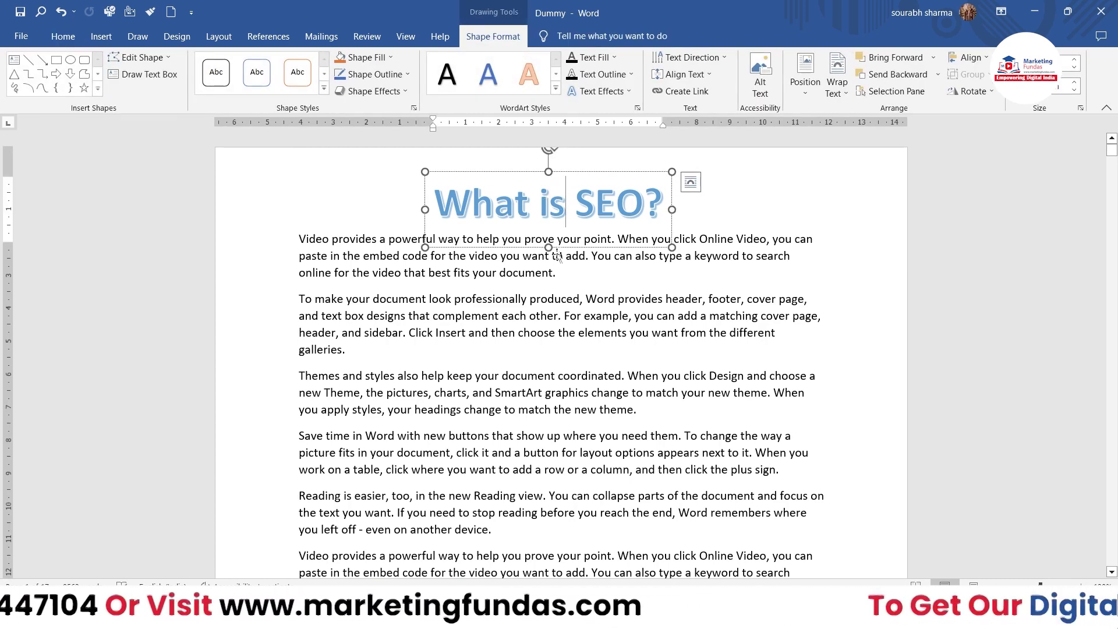
click(527, 193)
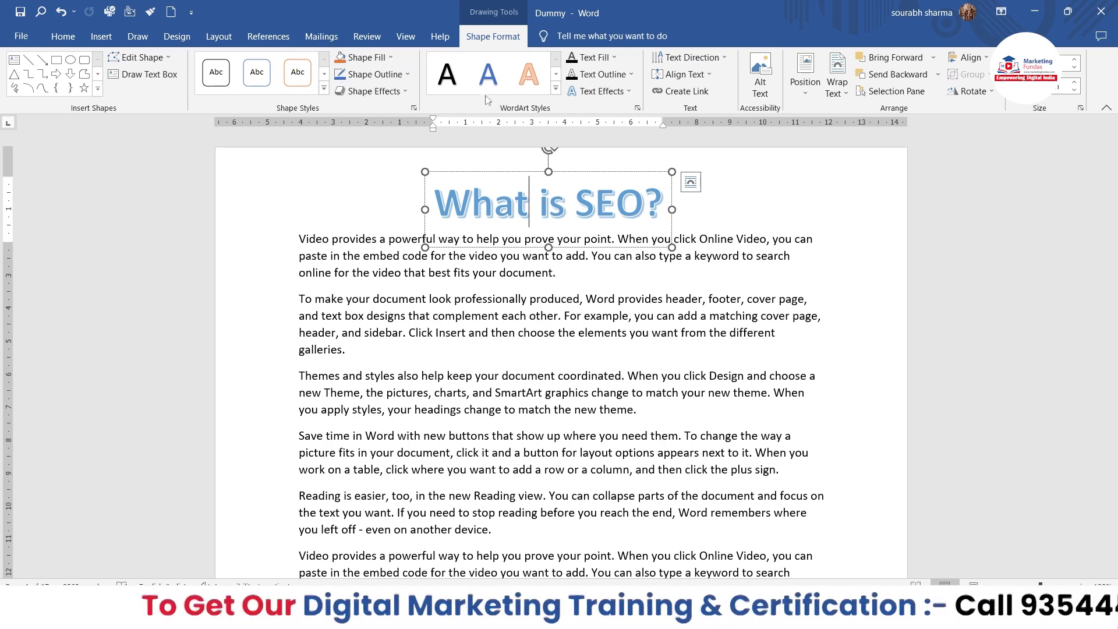
click(556, 75)
click(557, 88)
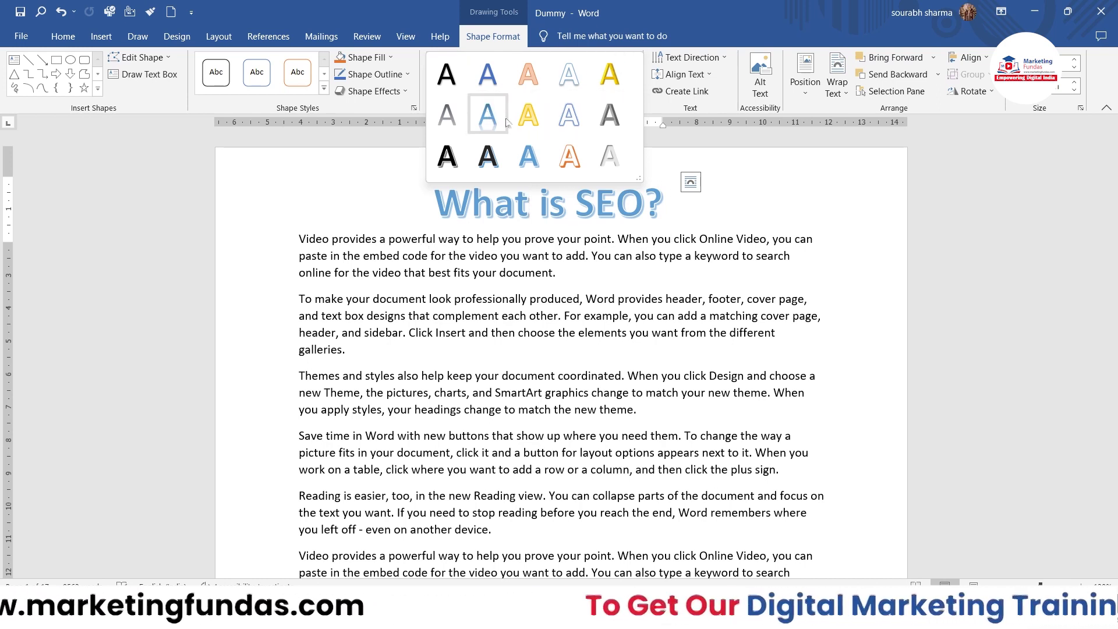
click(562, 161)
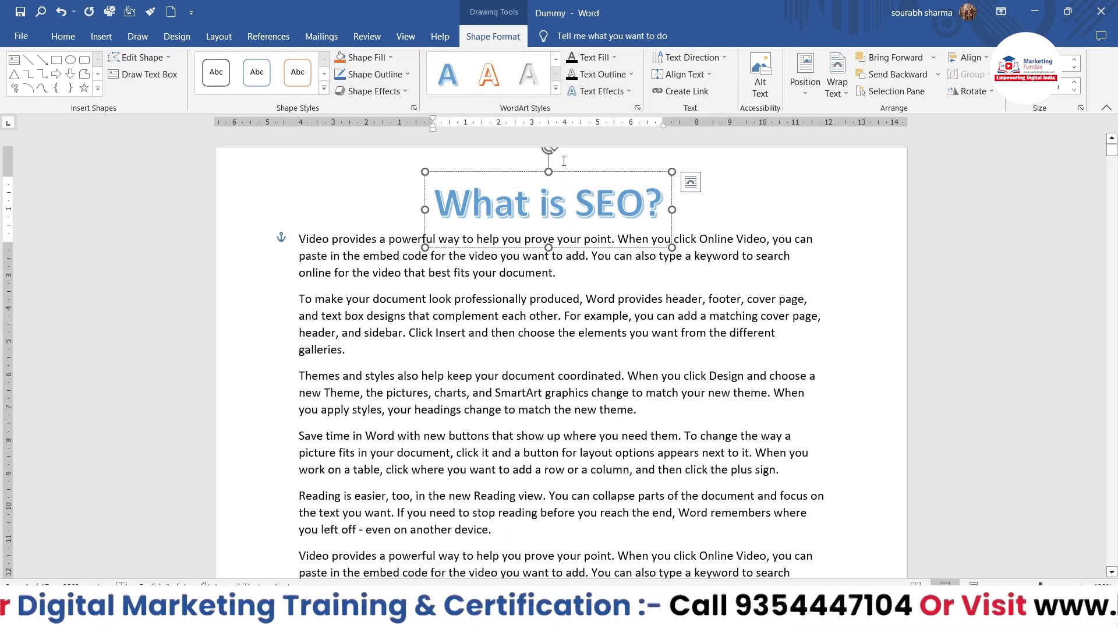
triple_click(558, 201)
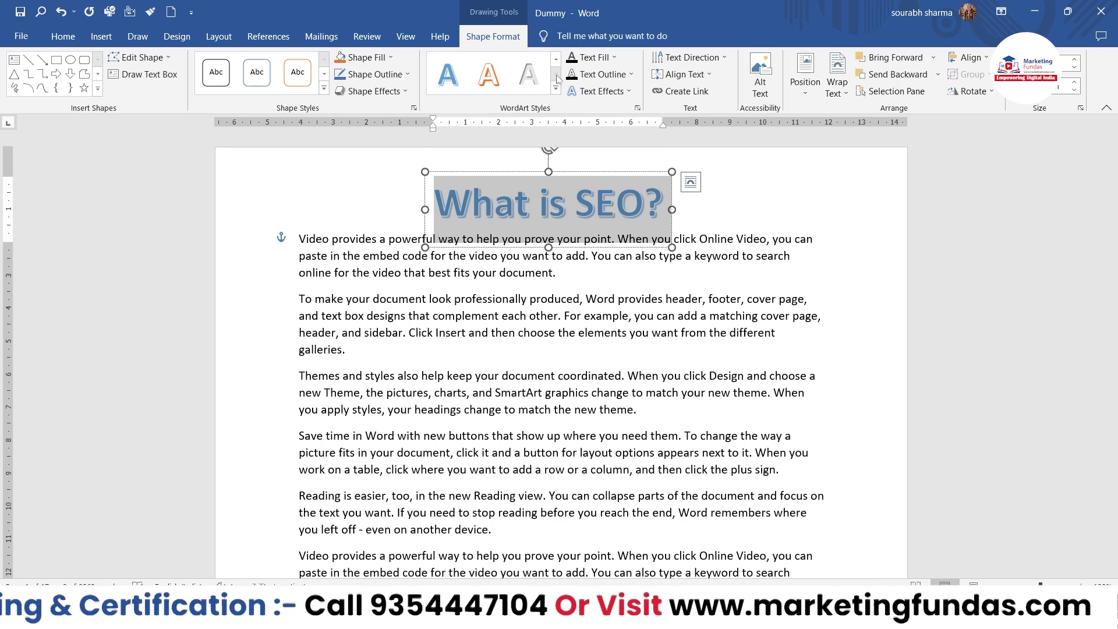
click(488, 74)
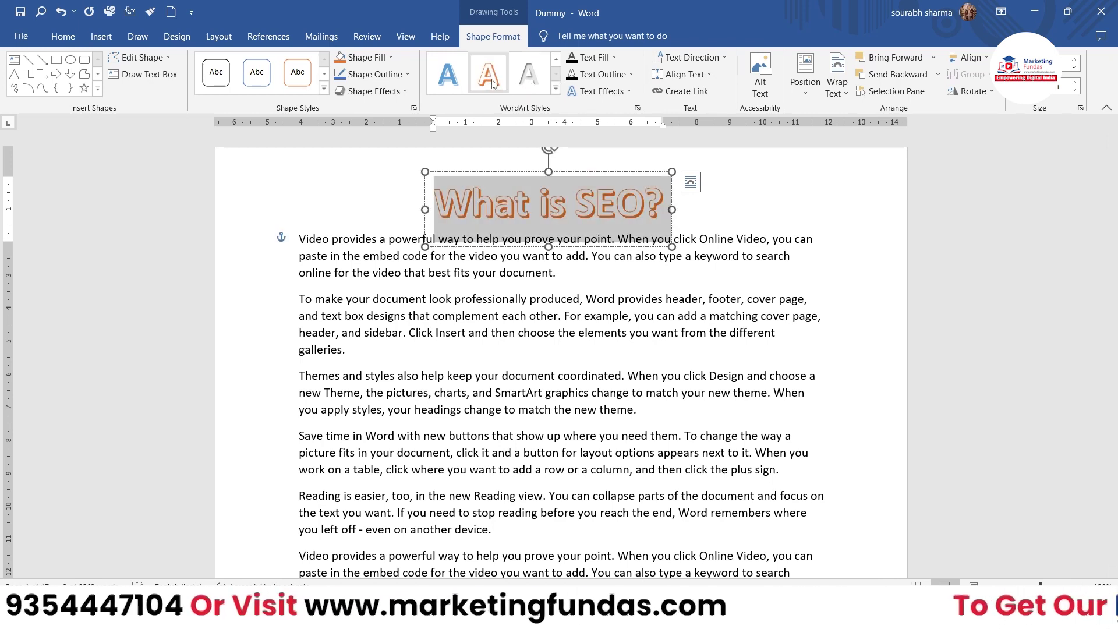
click(556, 89)
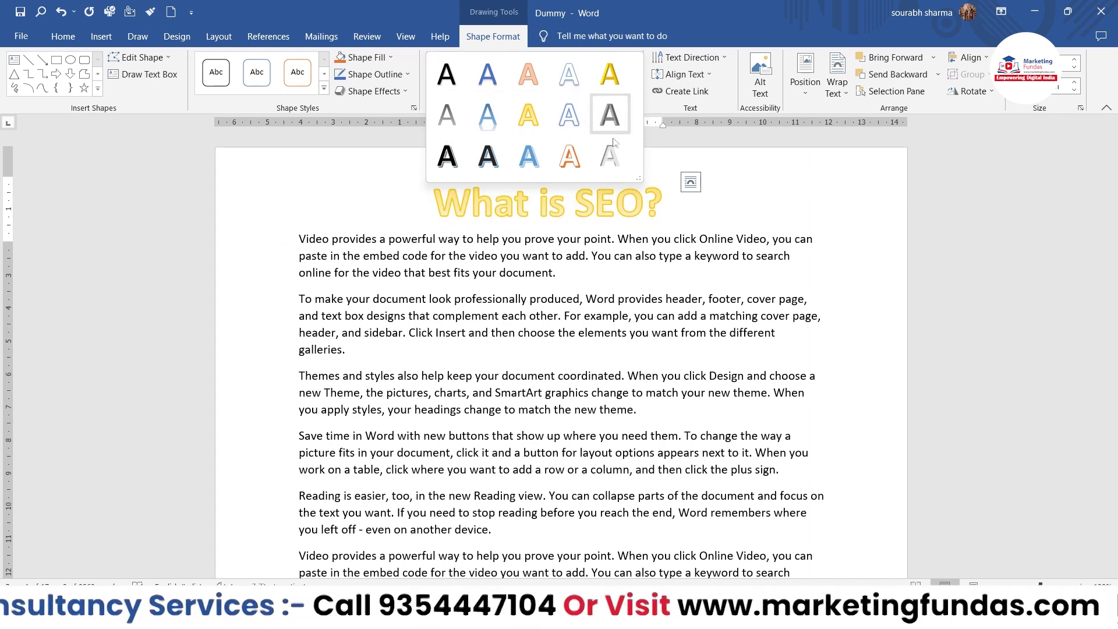
key(Escape)
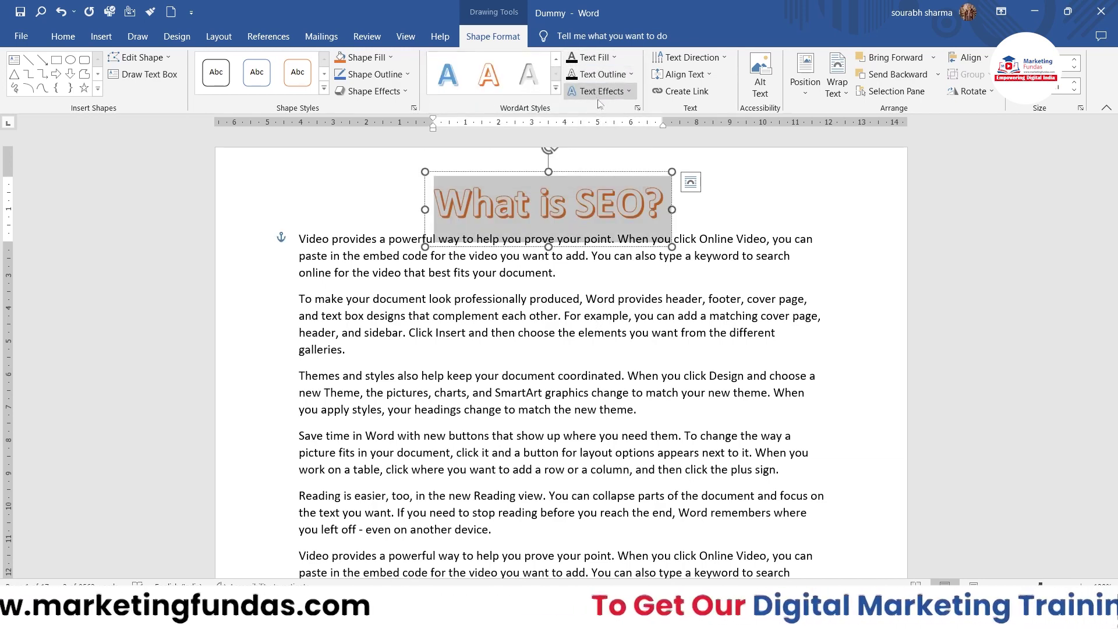
click(613, 57)
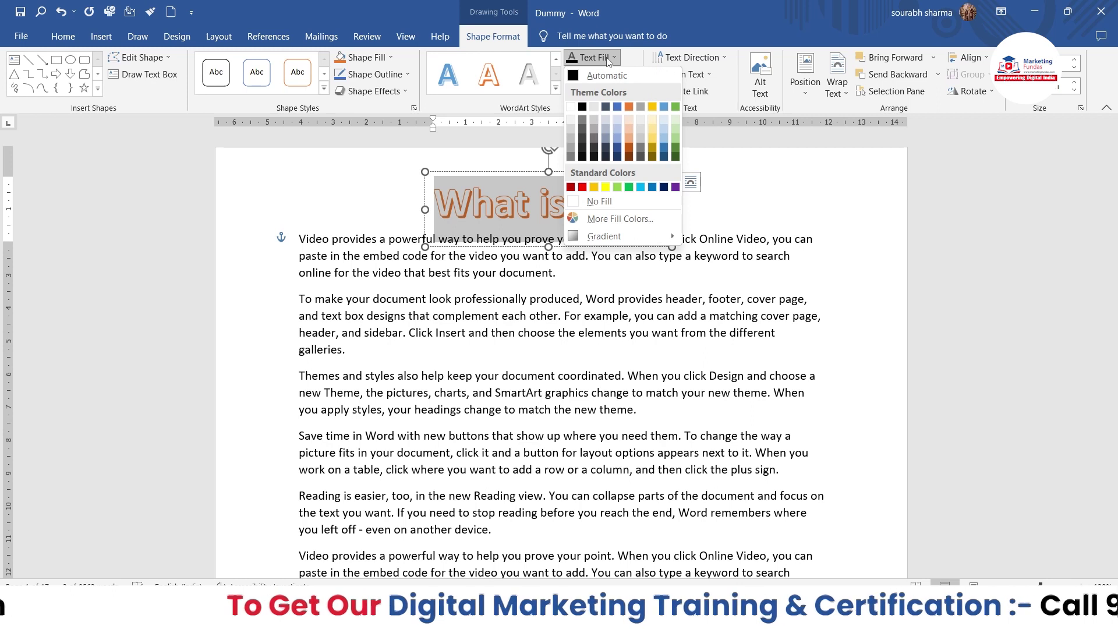
click(607, 222)
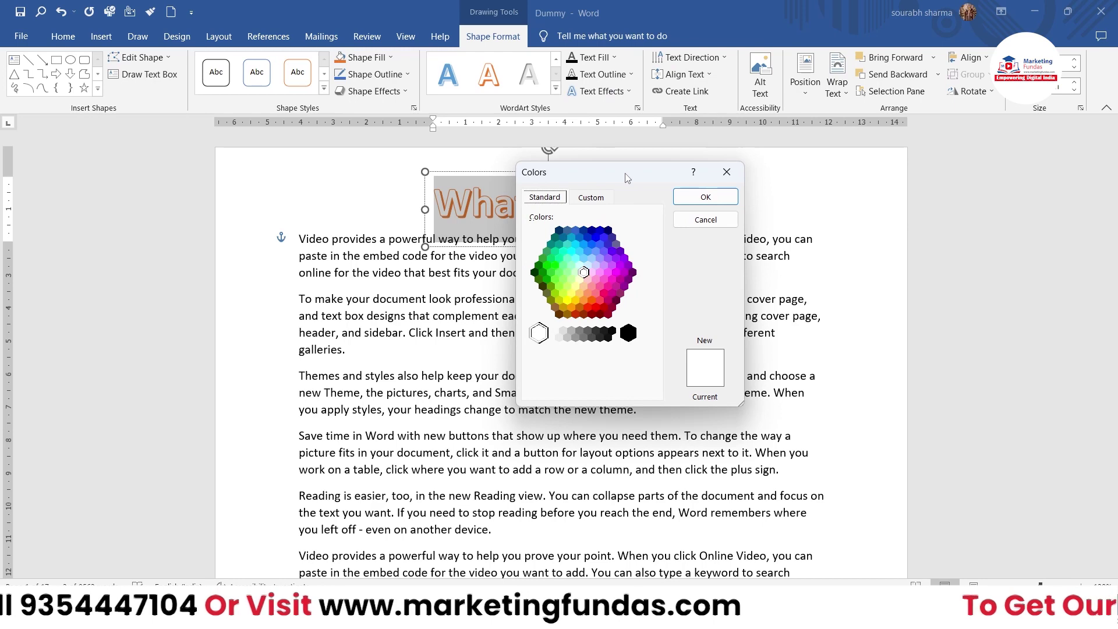
drag(627, 178, 807, 160)
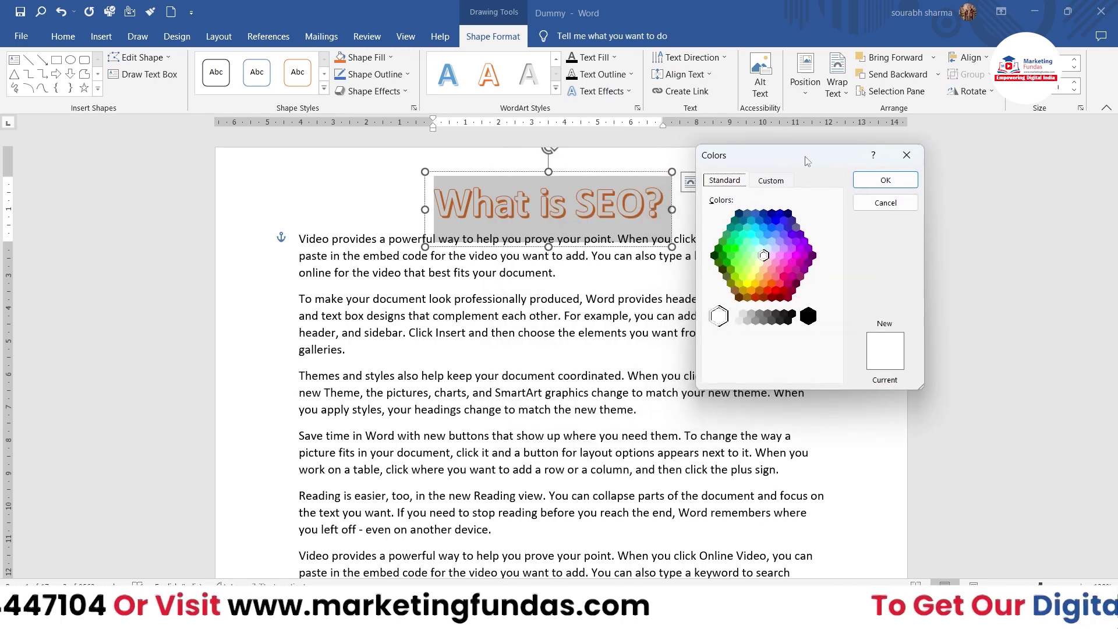
click(767, 235)
click(781, 261)
click(755, 182)
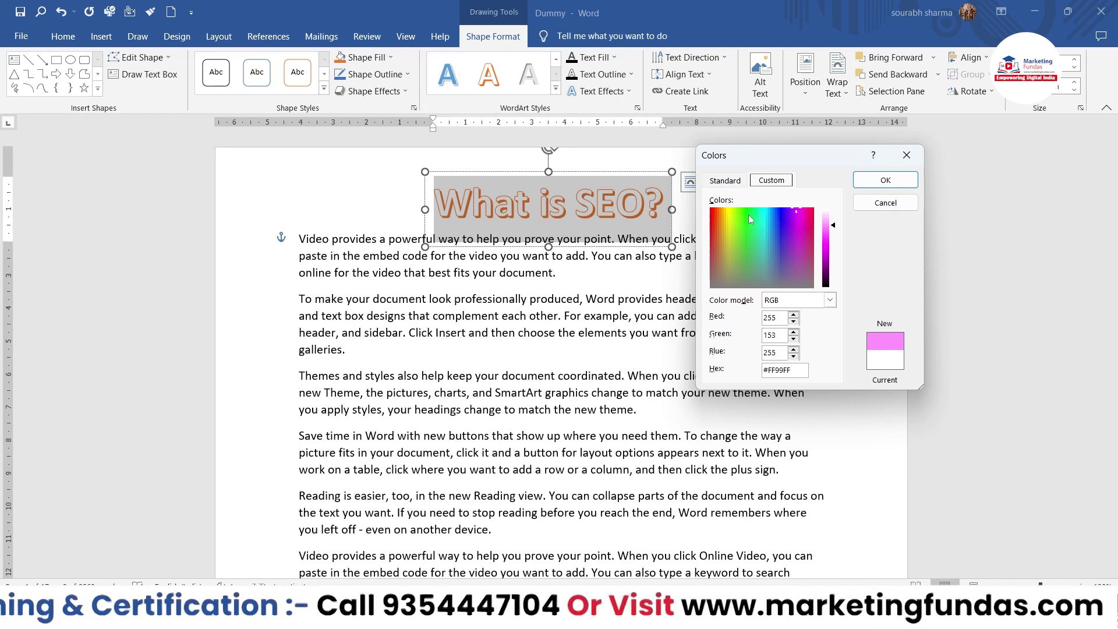
drag(791, 370, 768, 379)
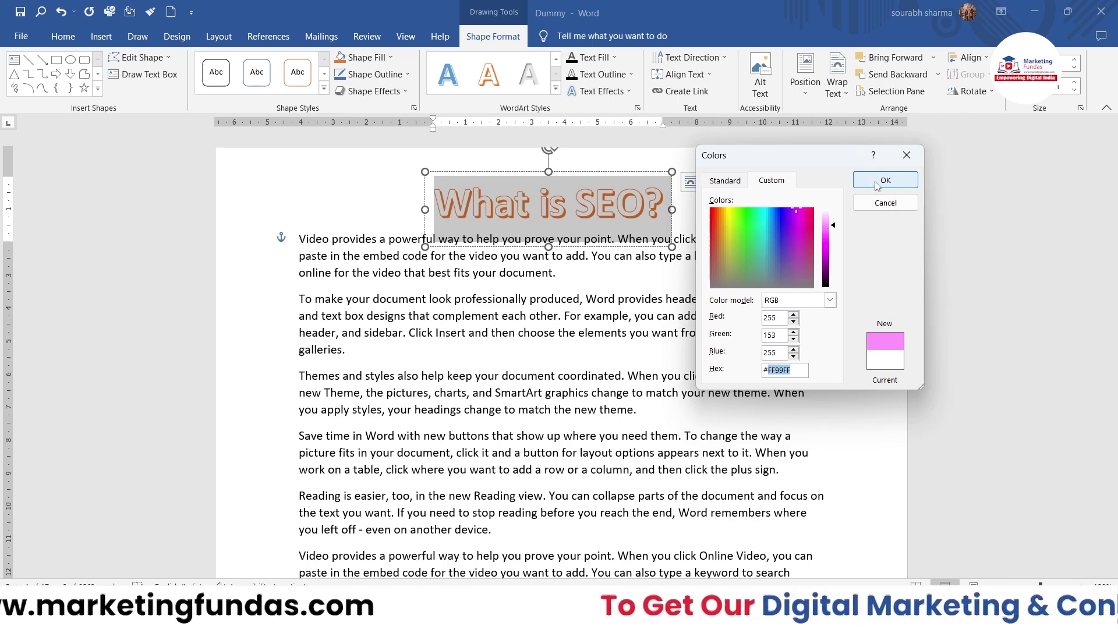
click(885, 203)
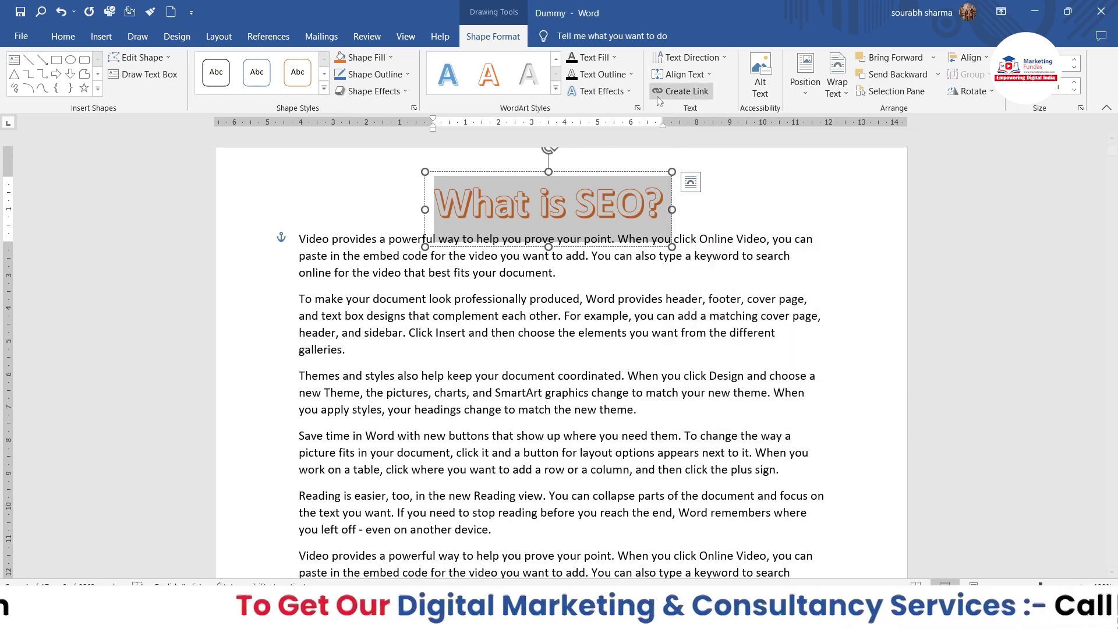
- Fill the "What is SEO?" WordArt text with standard Blue and apply the light From Center gradient
click(612, 57)
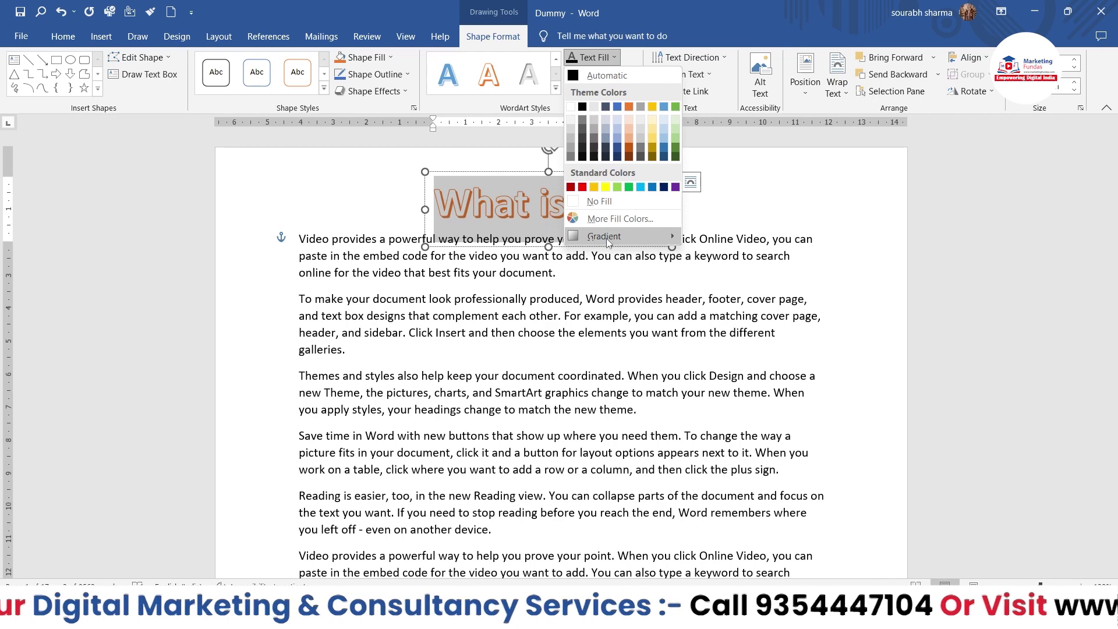
mouse_move(608, 237)
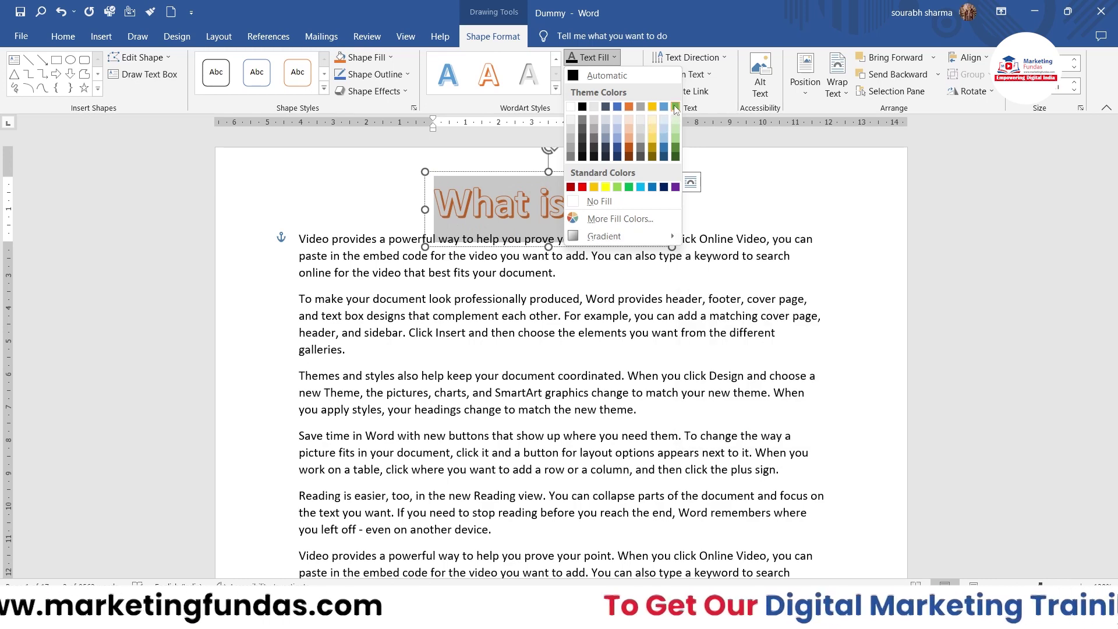
click(651, 187)
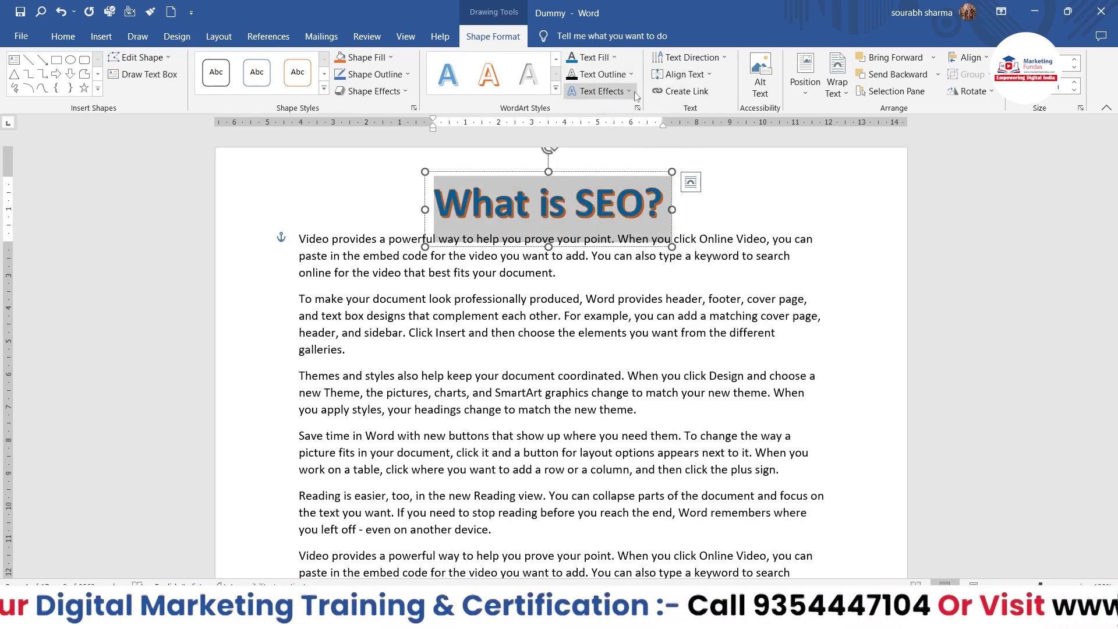
click(612, 57)
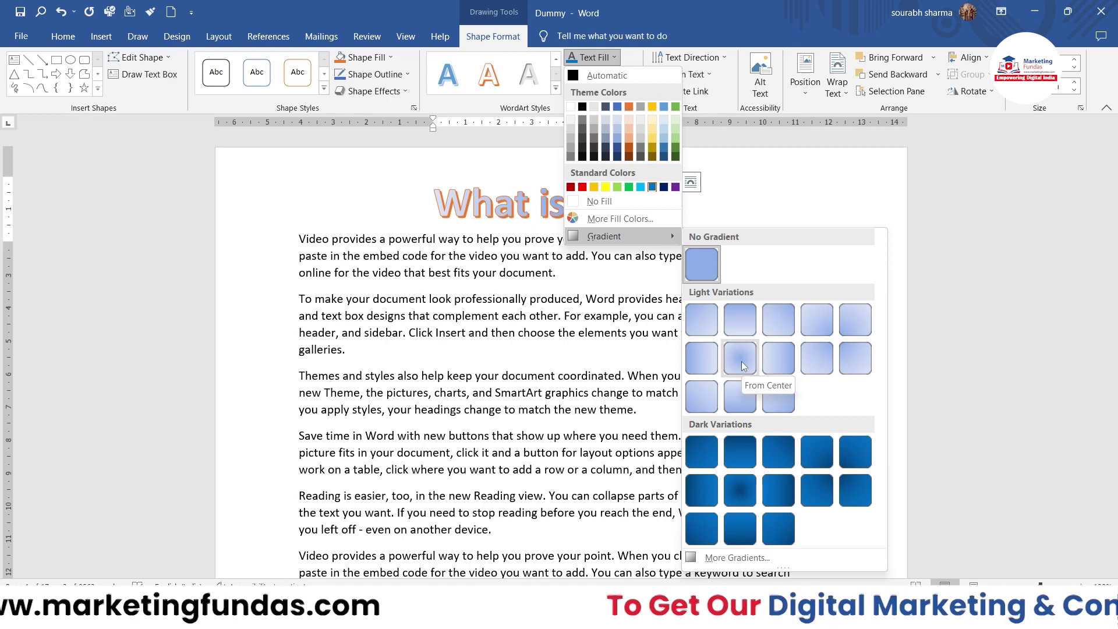
click(741, 359)
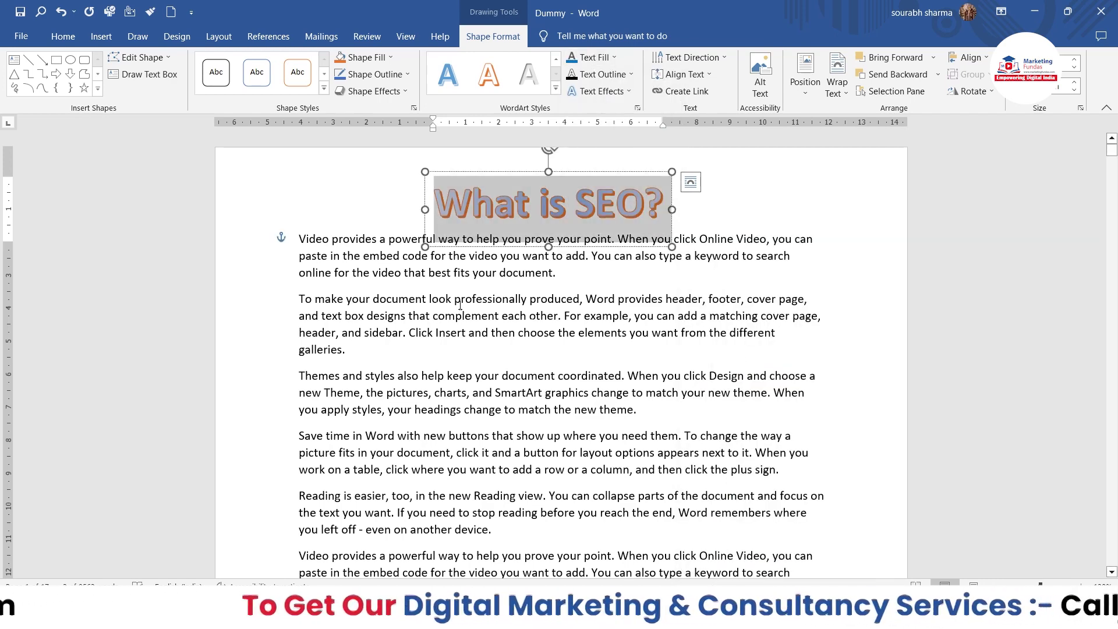
click(369, 192)
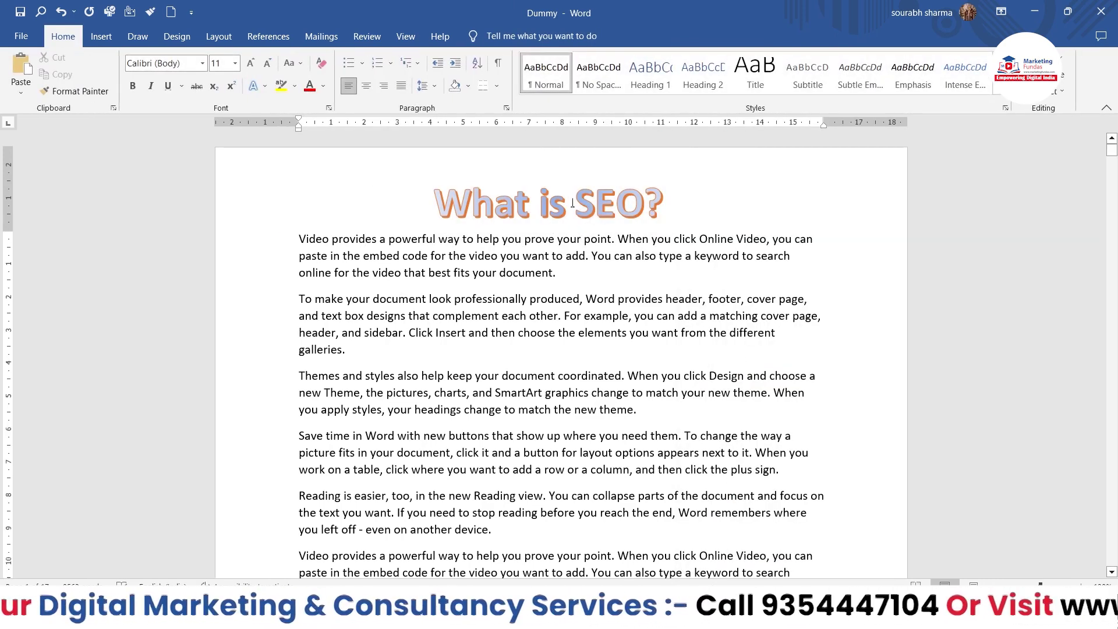
- Select the "What is SEO?" WordArt text and examine its Text Outline options, including the dash styles, leaving the outline as it is
click(553, 208)
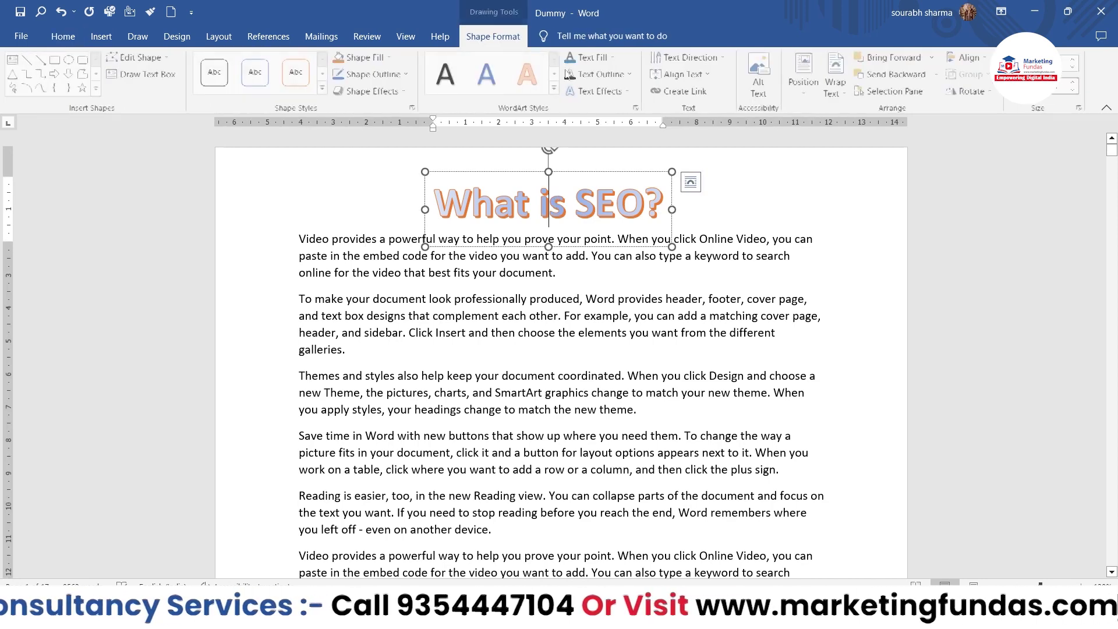
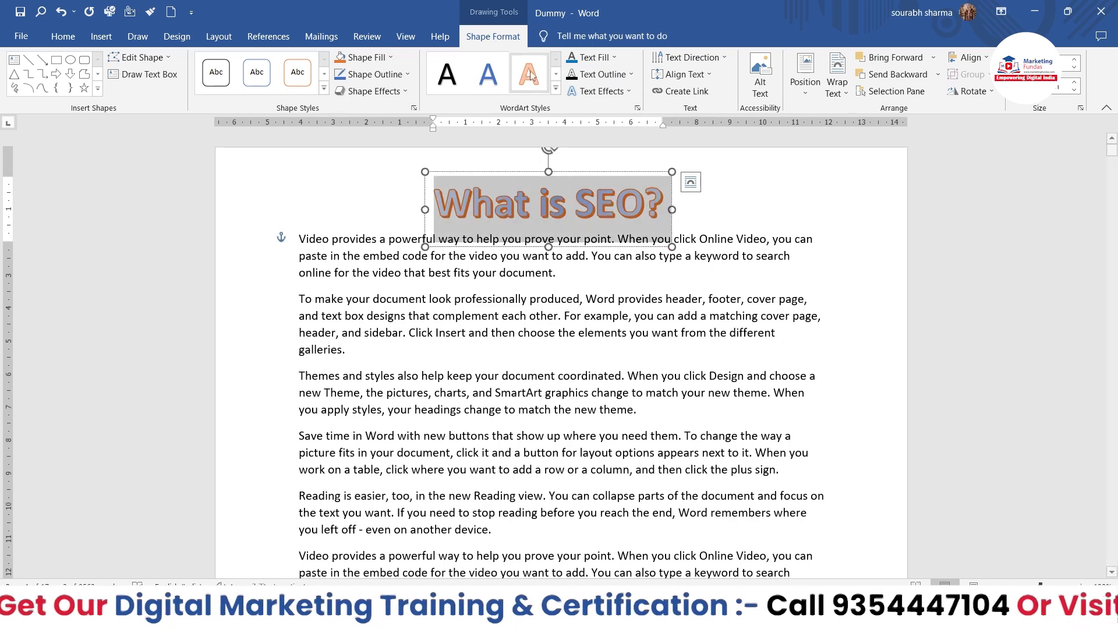
click(588, 76)
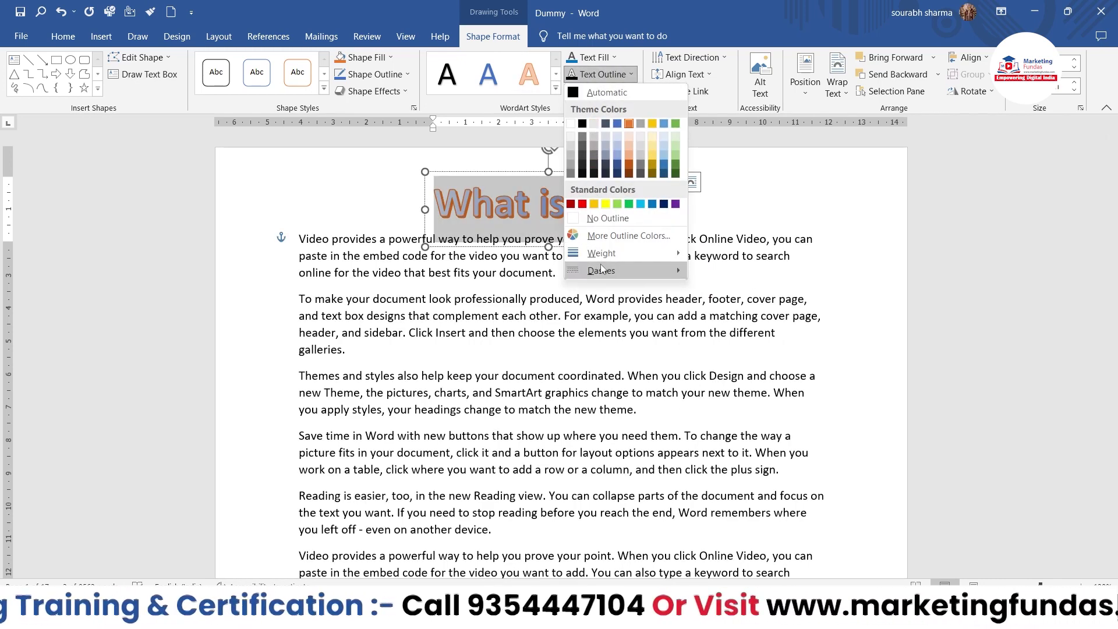
mouse_move(640, 272)
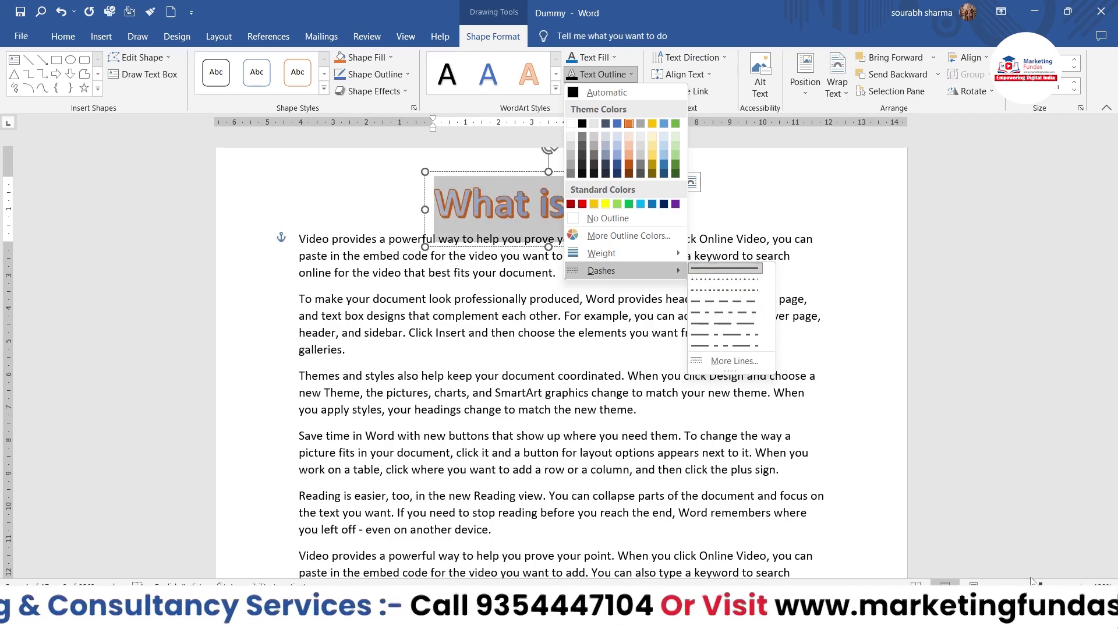
scroll(690, 579, up, 10)
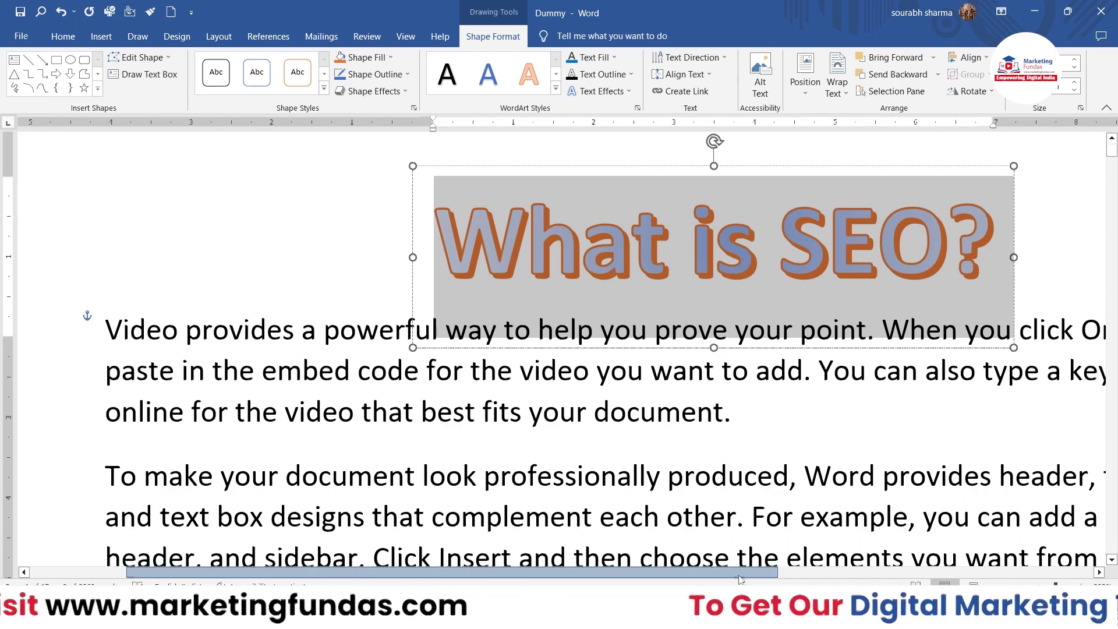
drag(689, 576, 941, 576)
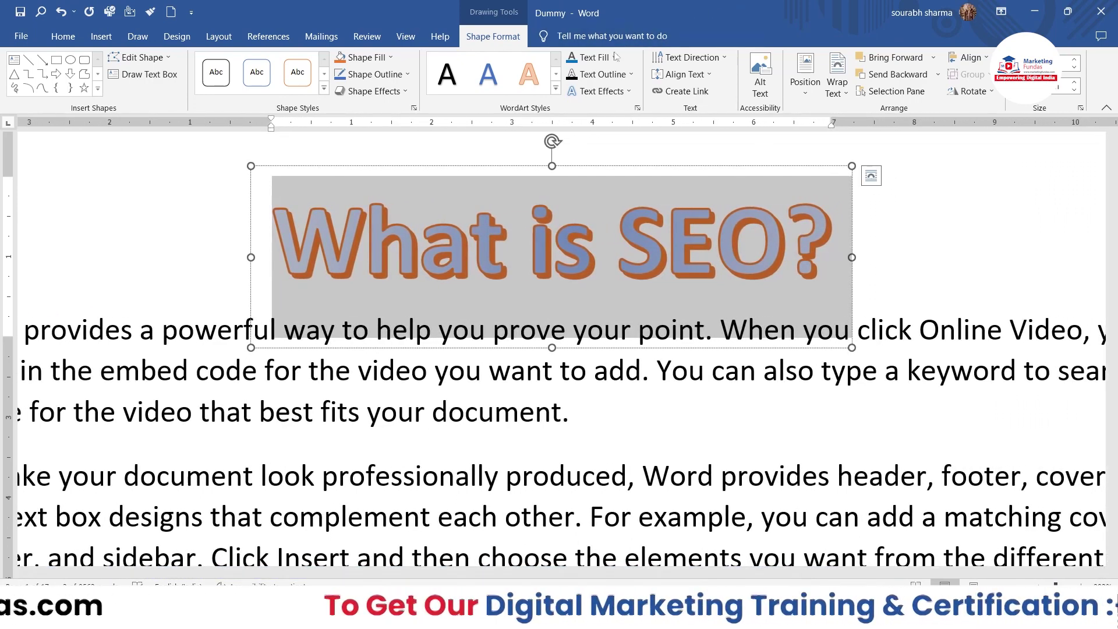
click(614, 75)
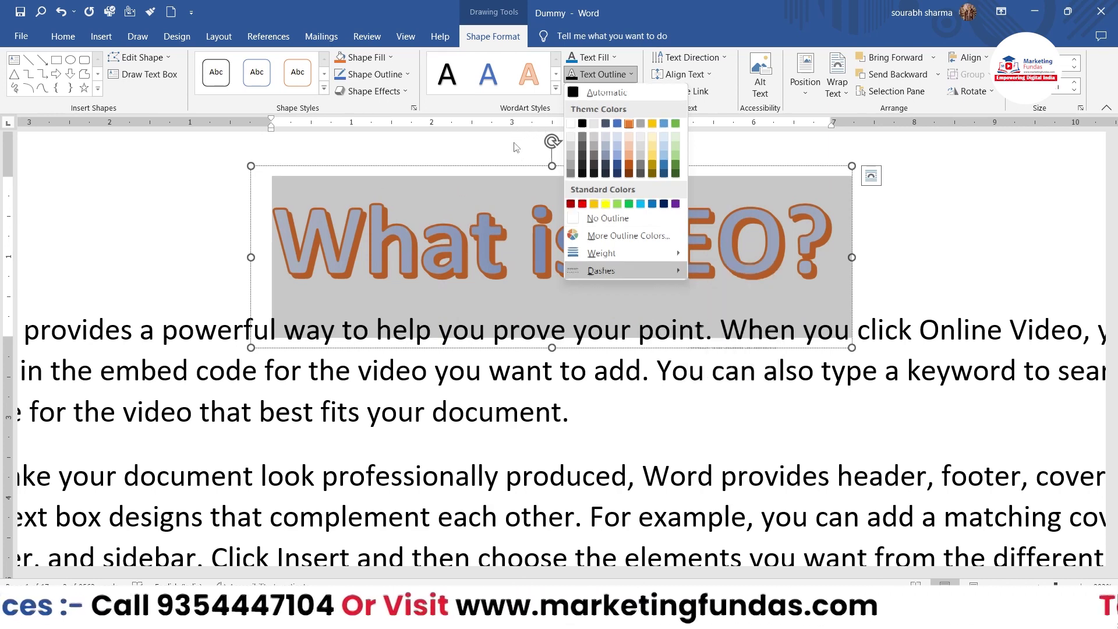
click(515, 147)
- Examine the Text Effects available for the "What is SEO?" WordArt, including the reflection and bevel variations
click(599, 91)
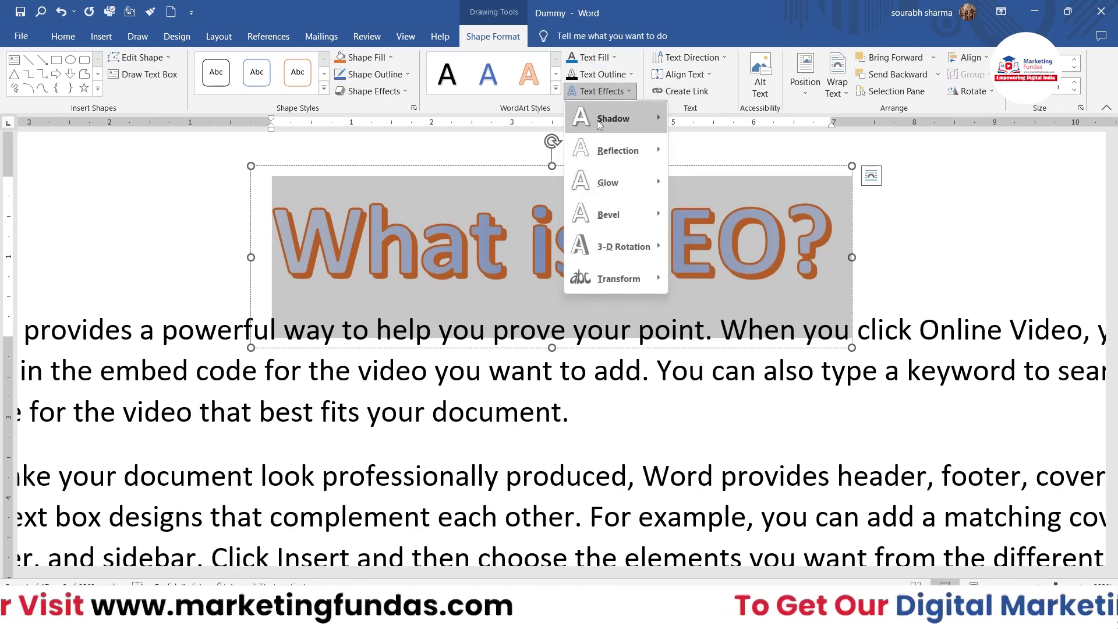
mouse_move(614, 147)
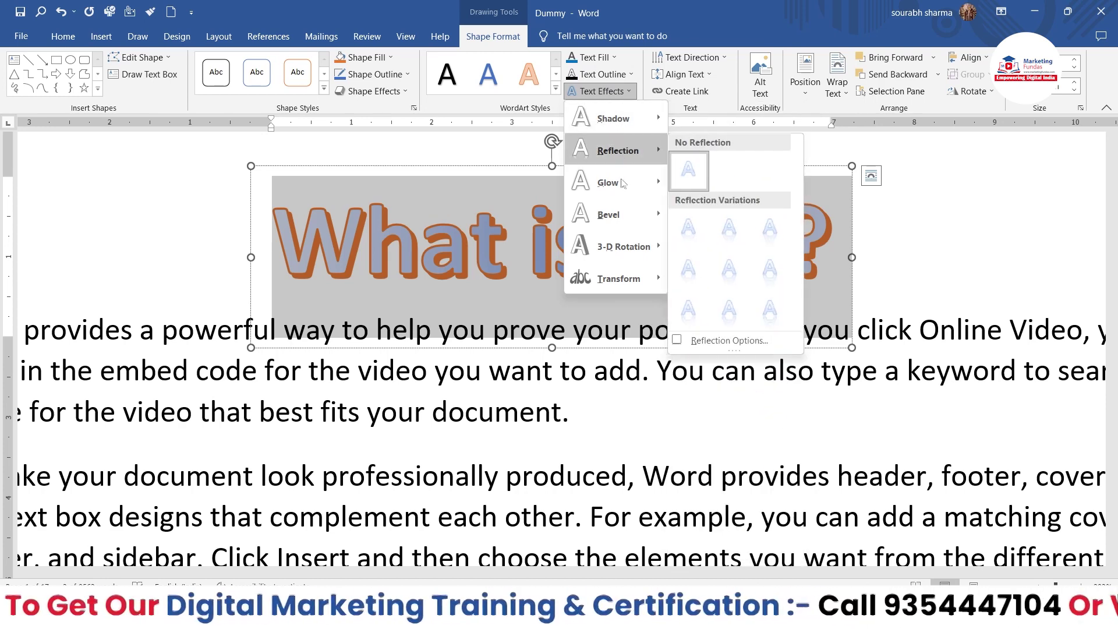
mouse_move(611, 220)
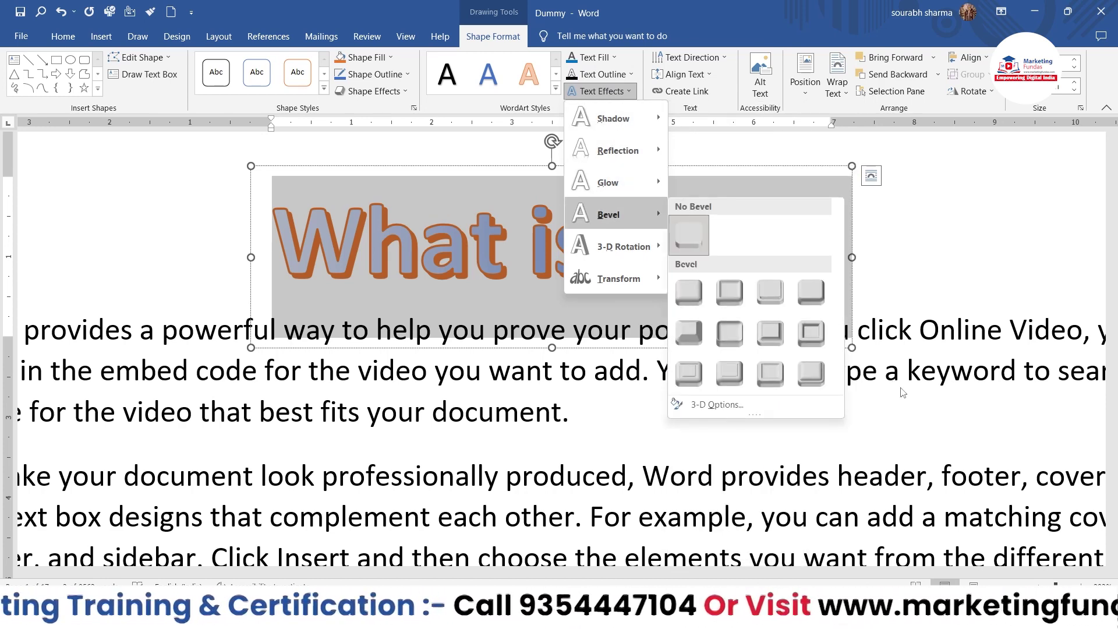